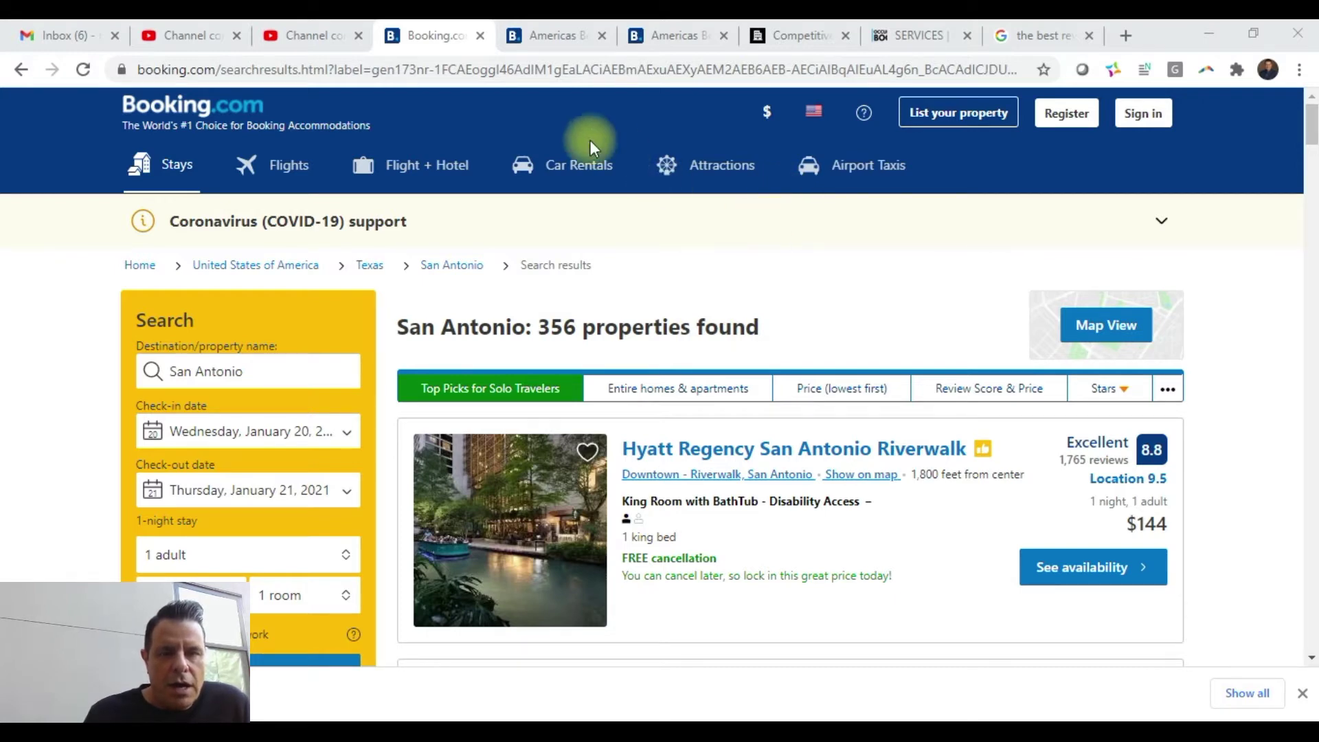
- Go to the property's extranet Promotions overview and start choosing a new promotion
click(574, 47)
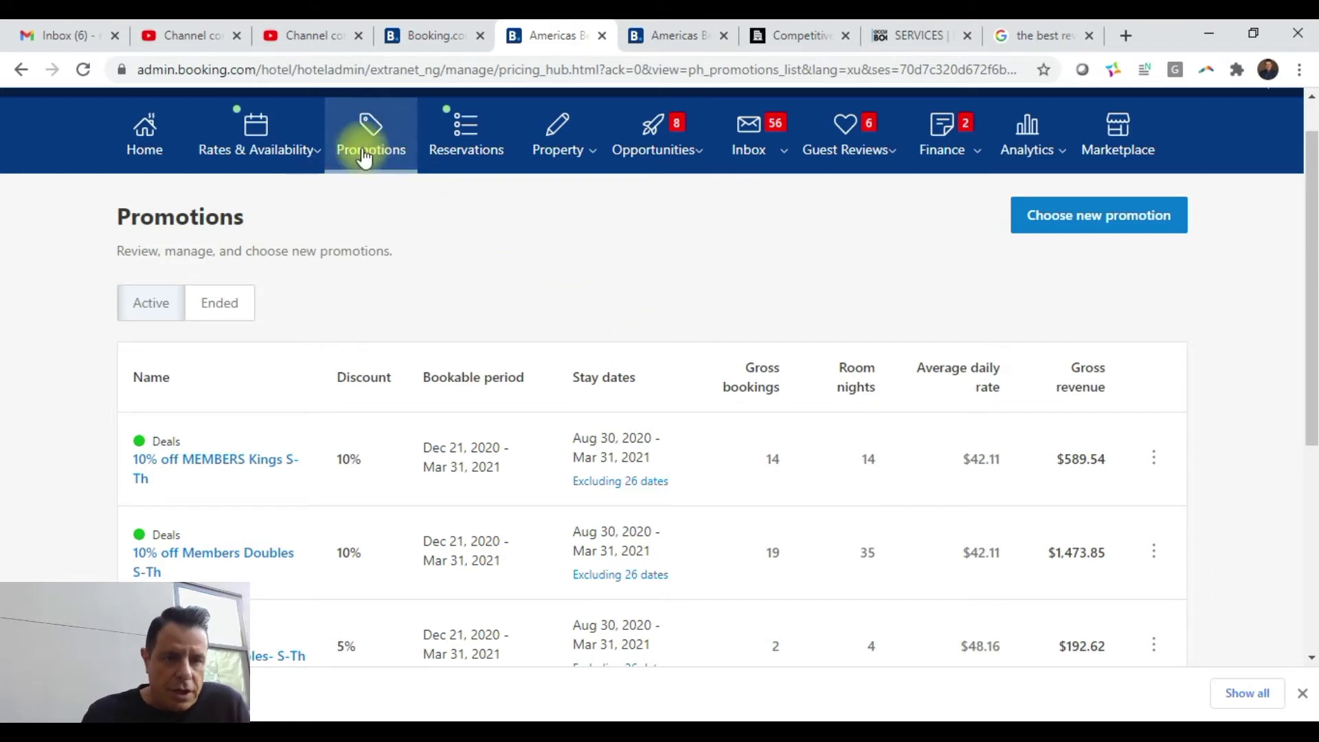
click(395, 145)
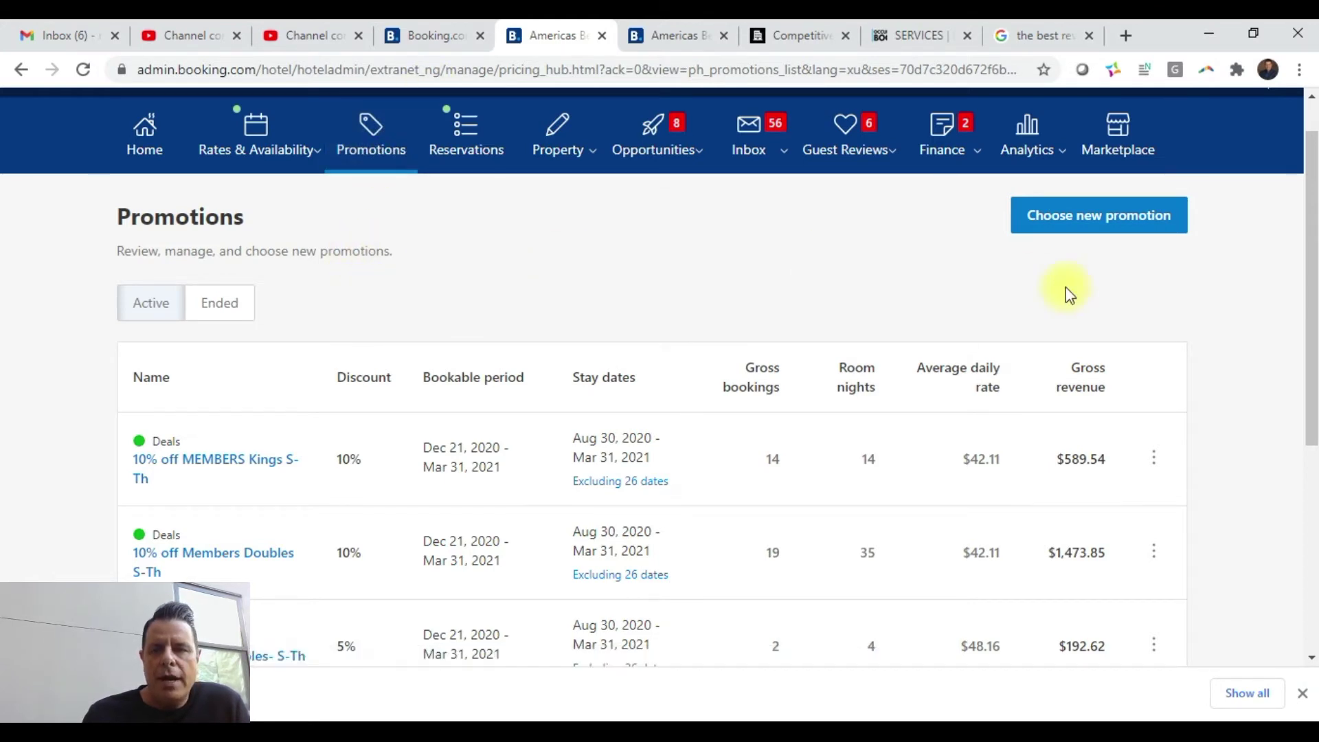
click(1139, 220)
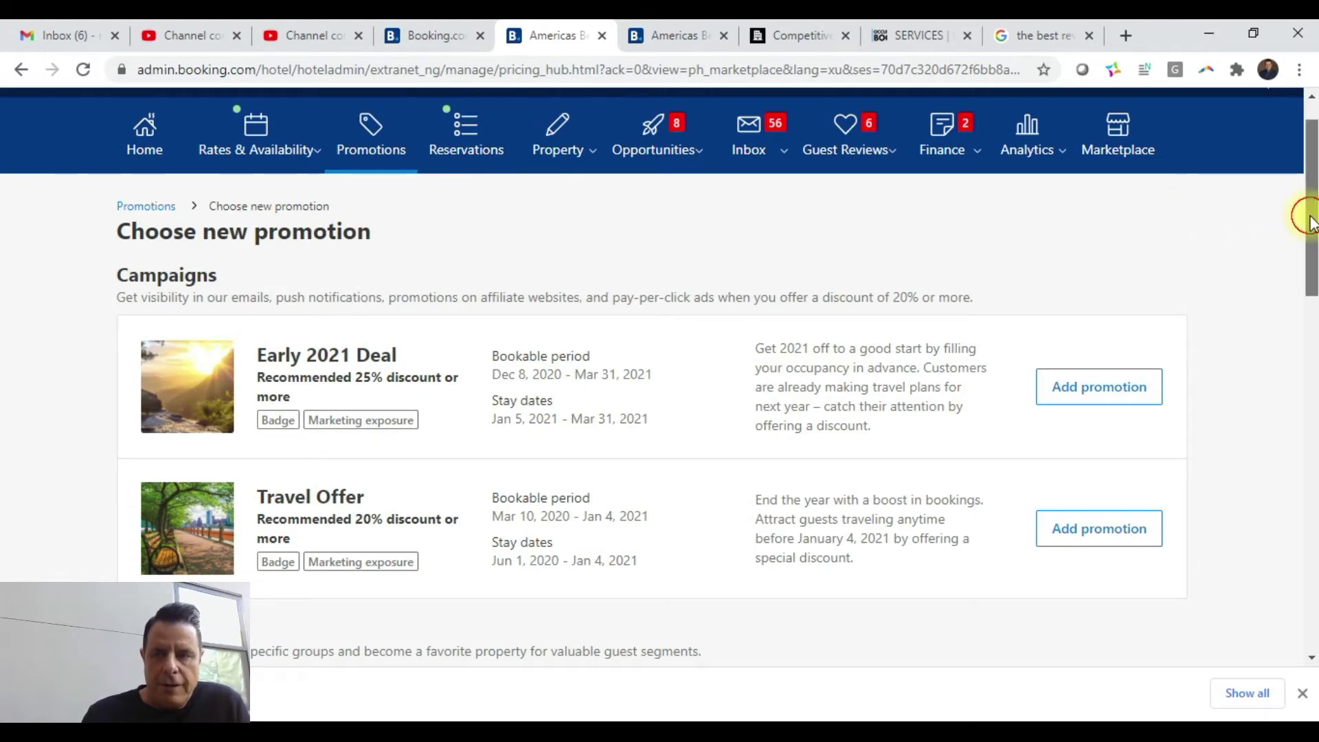
- Review the new-promotion campaigns, then return to the public San Antonio search results
drag(1311, 229, 1307, 259)
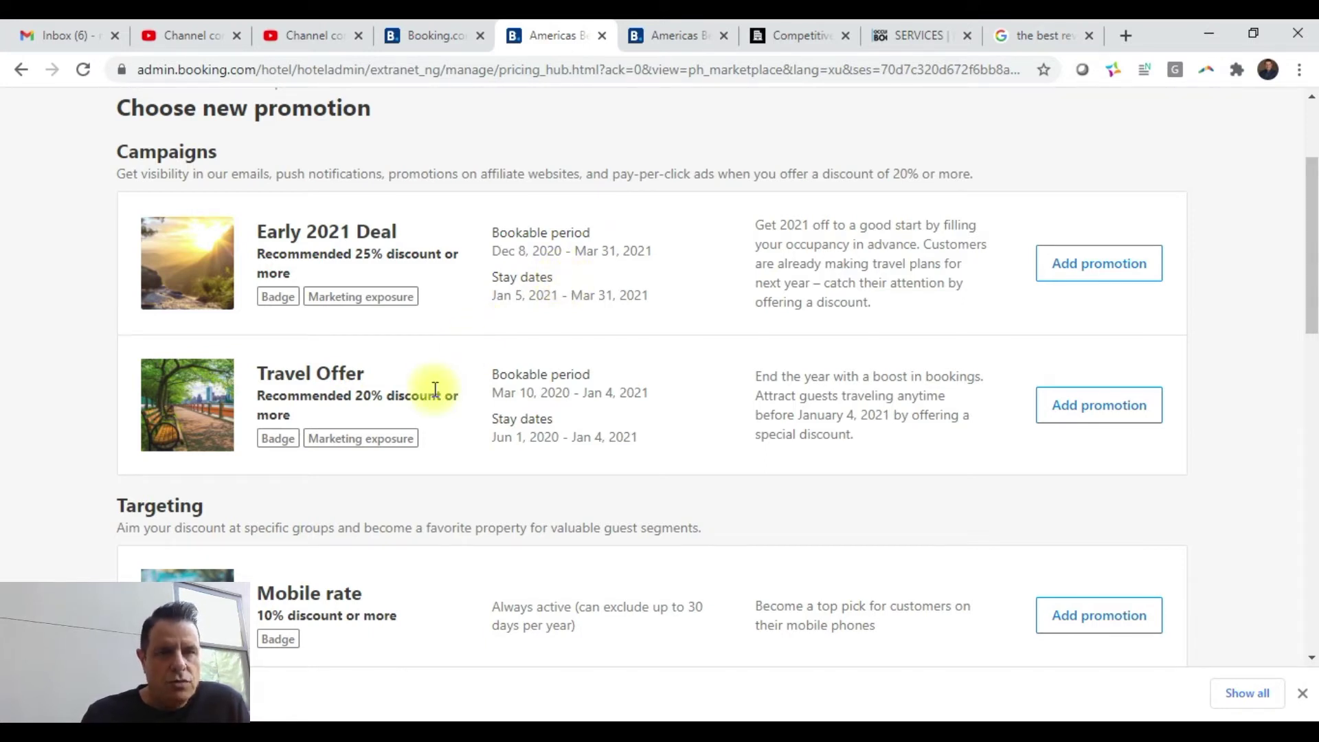
click(439, 49)
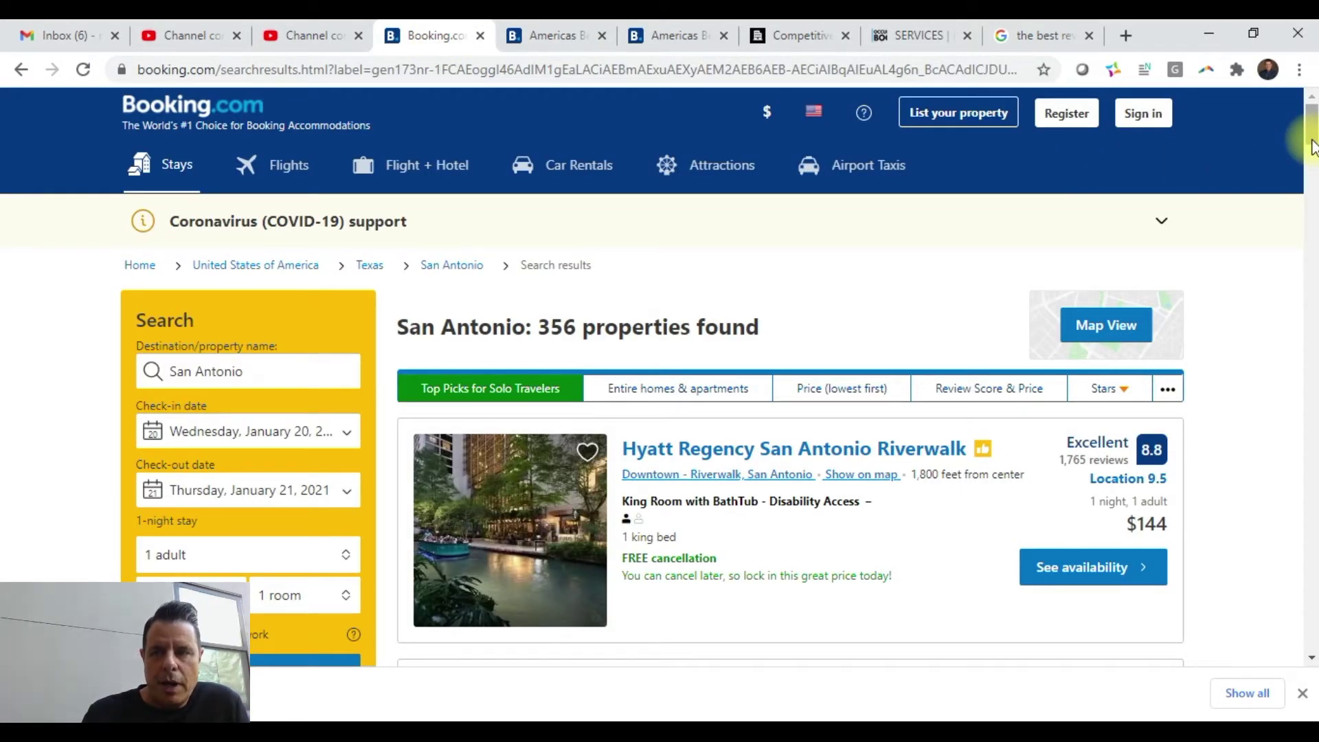
- Check competing San Antonio hotels' Travel Offer badges, then return to the extranet promotion choices
drag(1311, 143, 1308, 200)
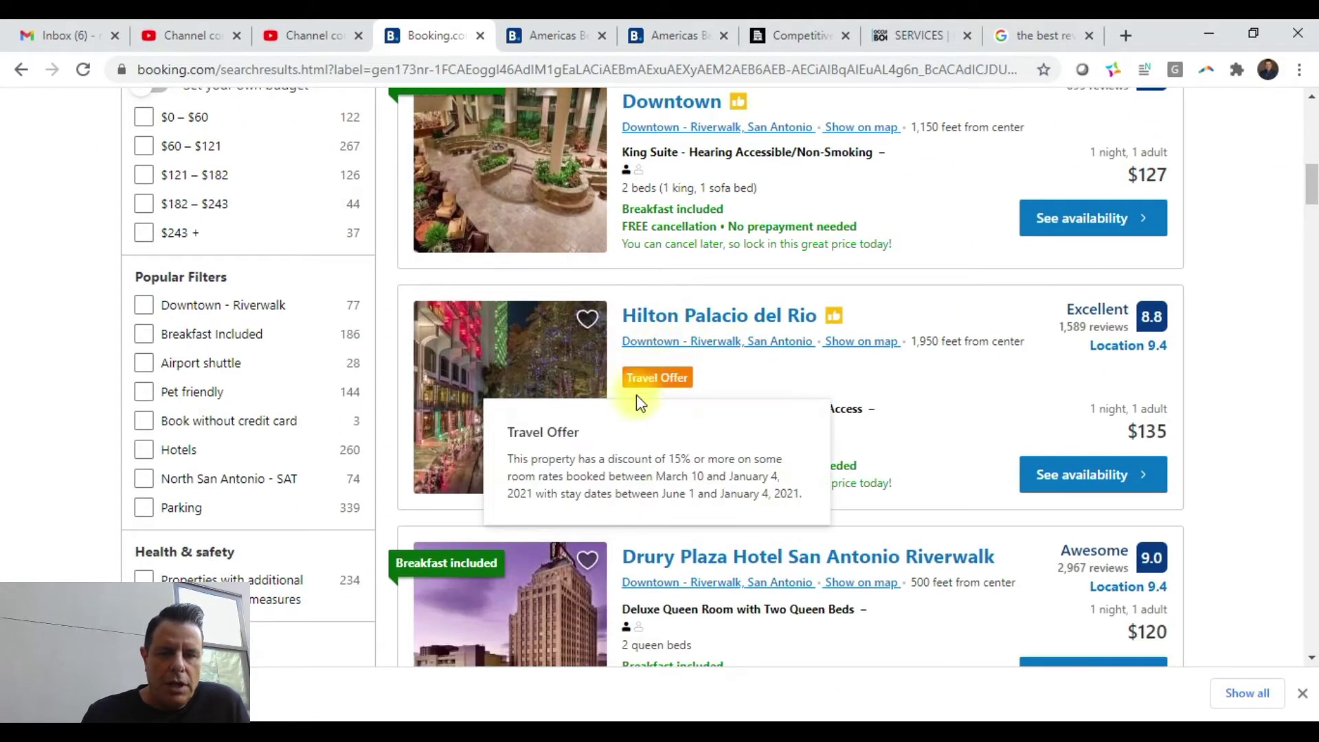
mouse_move(679, 377)
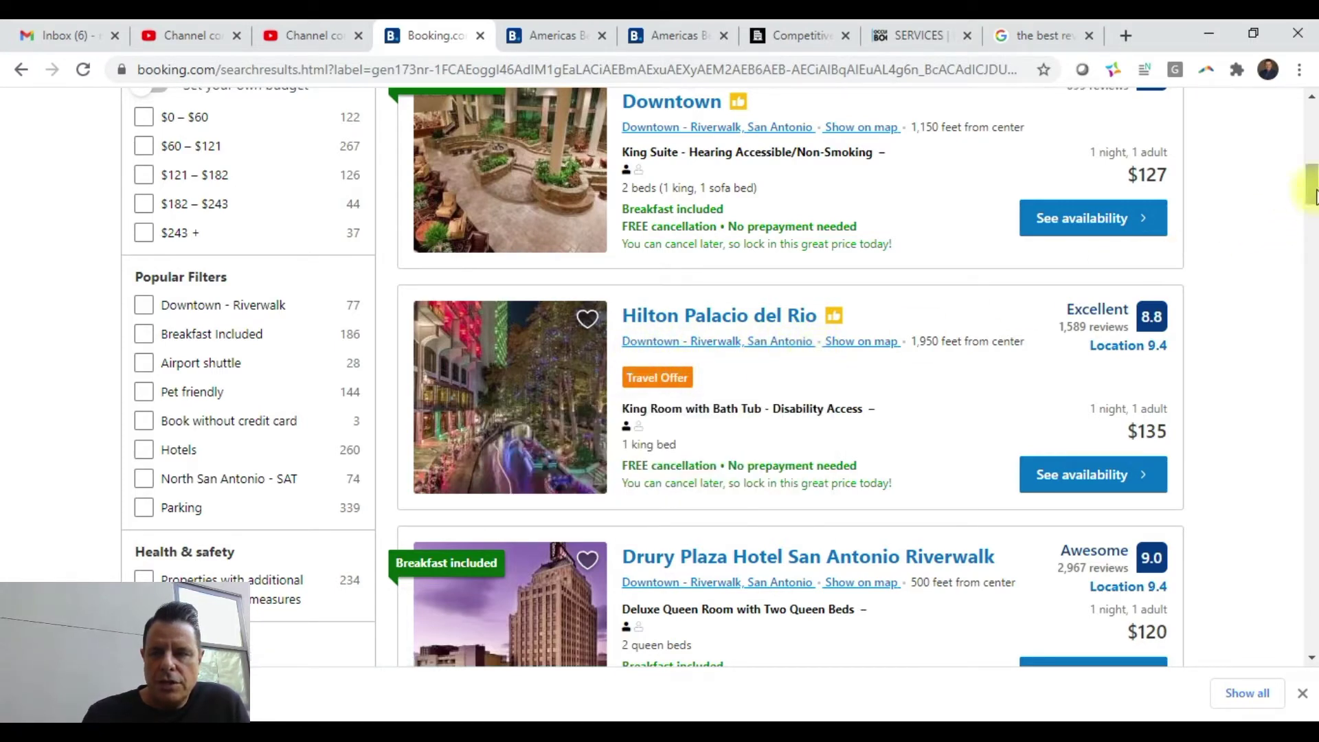
mouse_move(1310, 195)
mouse_down()
mouse_move(1309, 244)
mouse_move(1313, 216)
mouse_up()
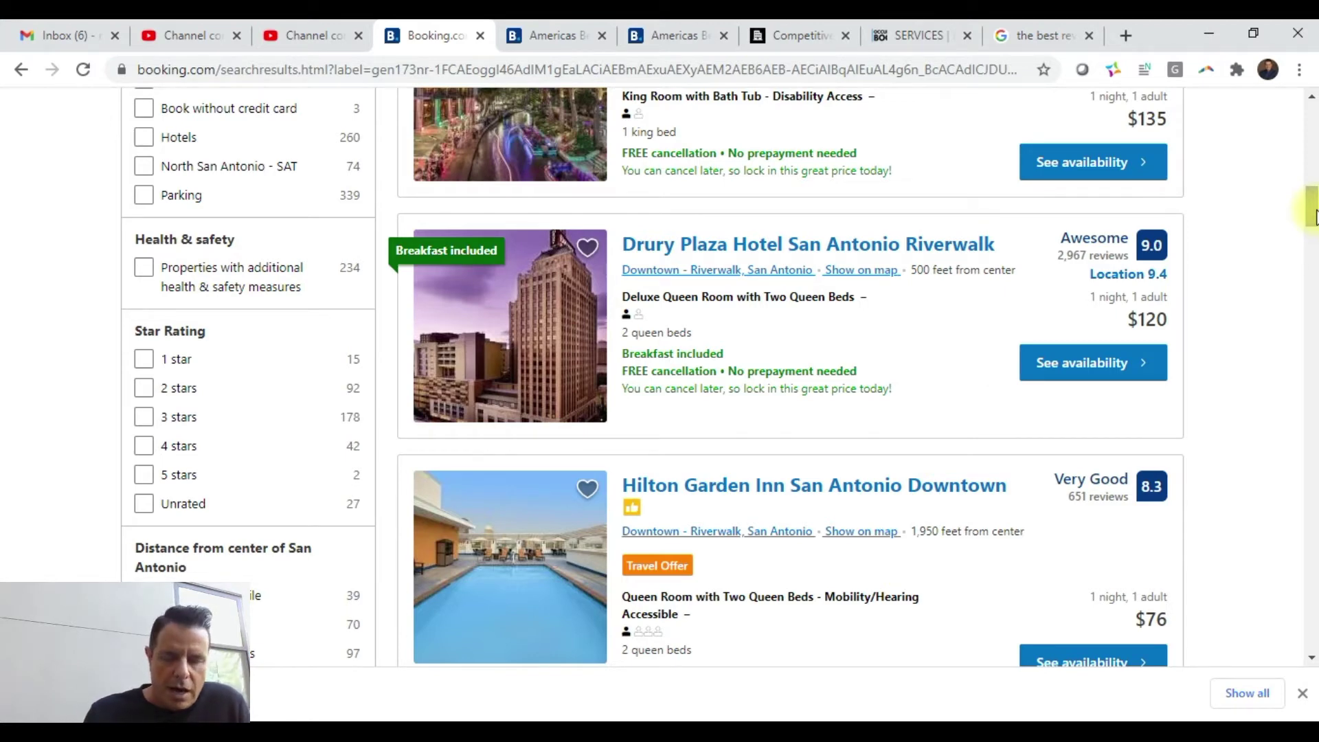
drag(1312, 213, 1309, 103)
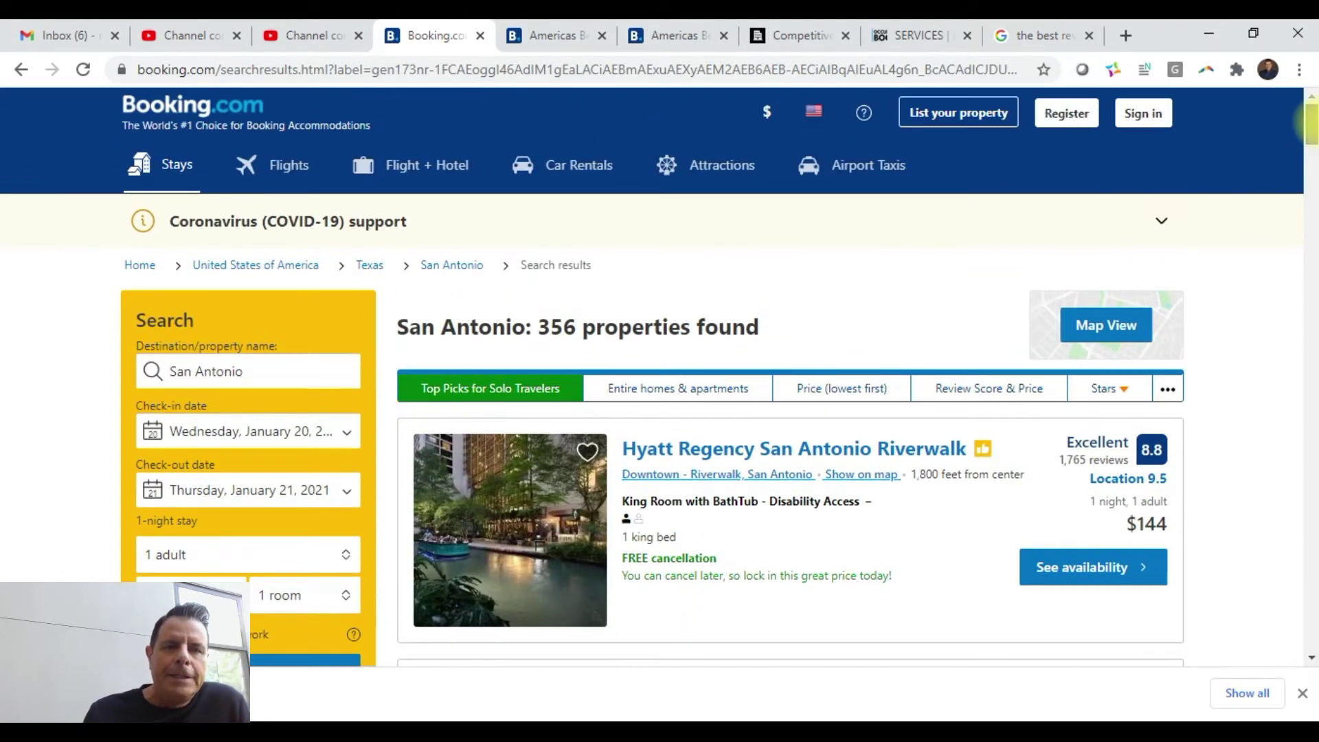
click(559, 31)
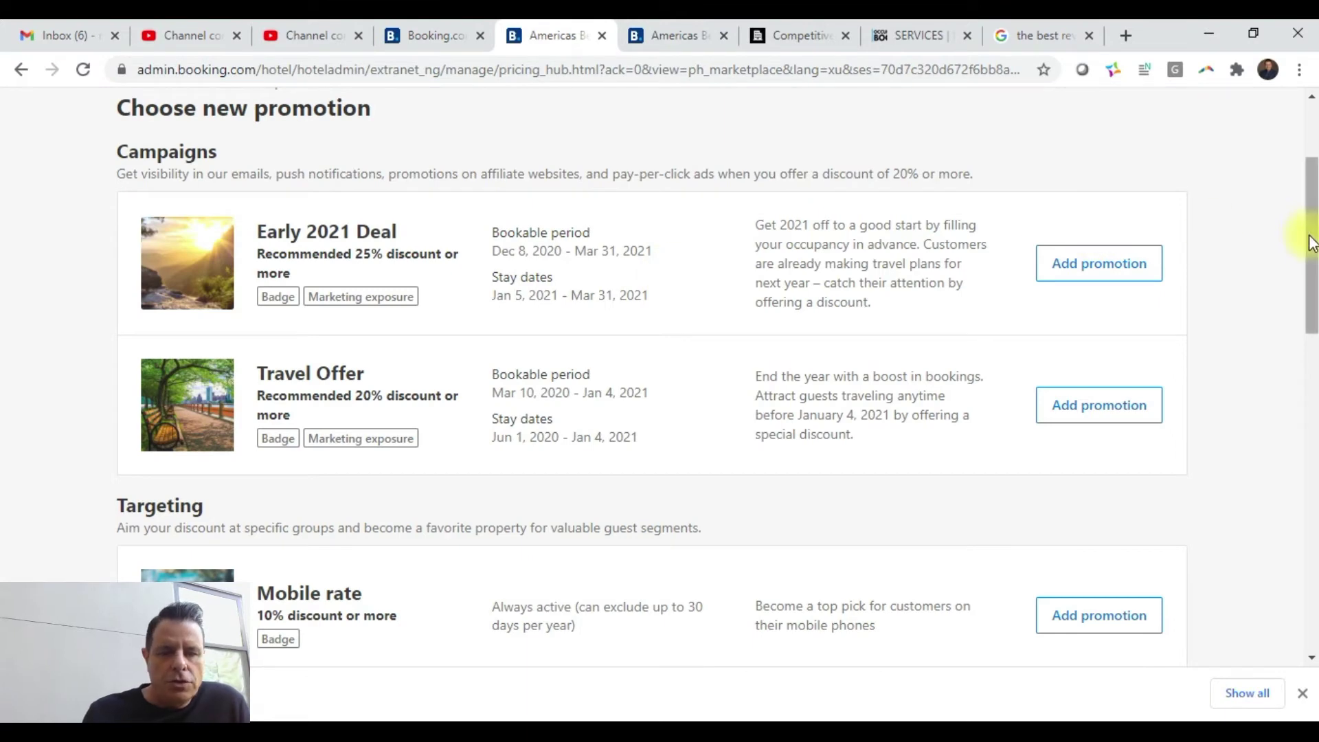
- Scroll down to the Deals section with Basic, Last-minute and Early booker deals
drag(1309, 241, 1282, 320)
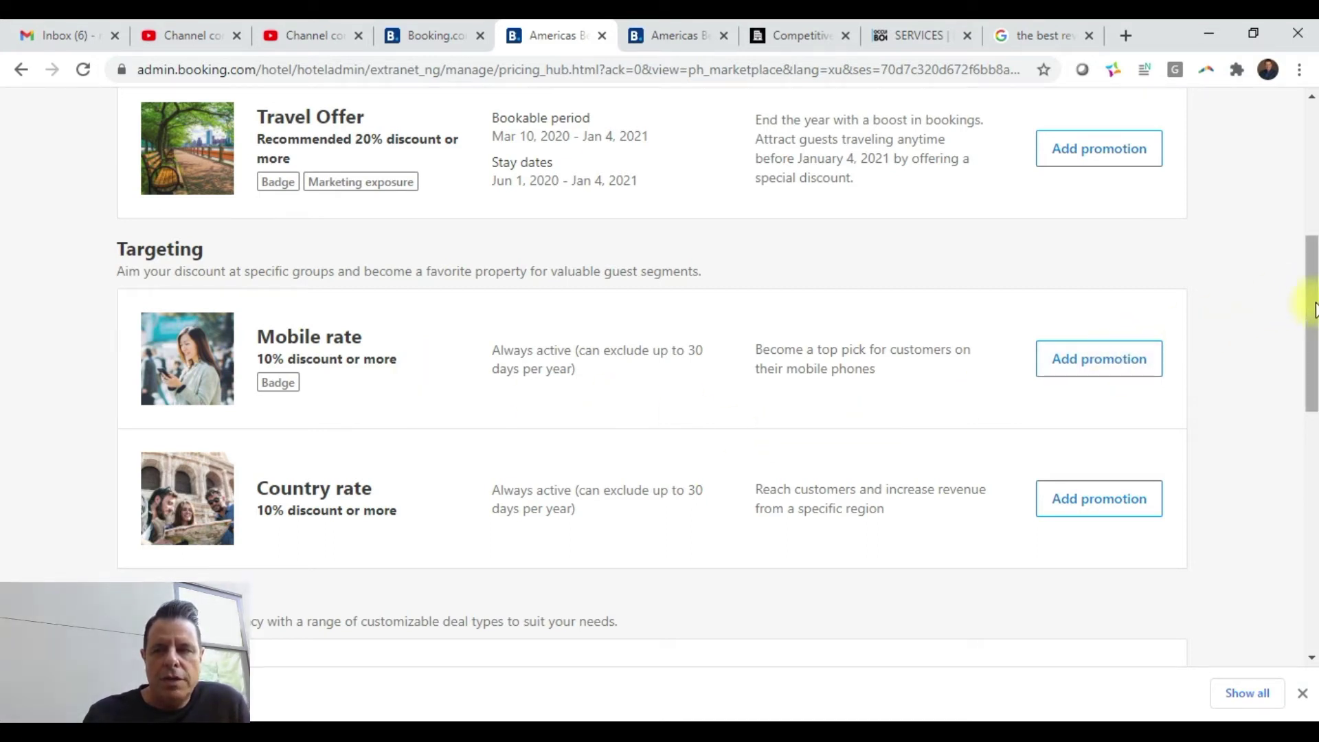
drag(1314, 311, 1298, 409)
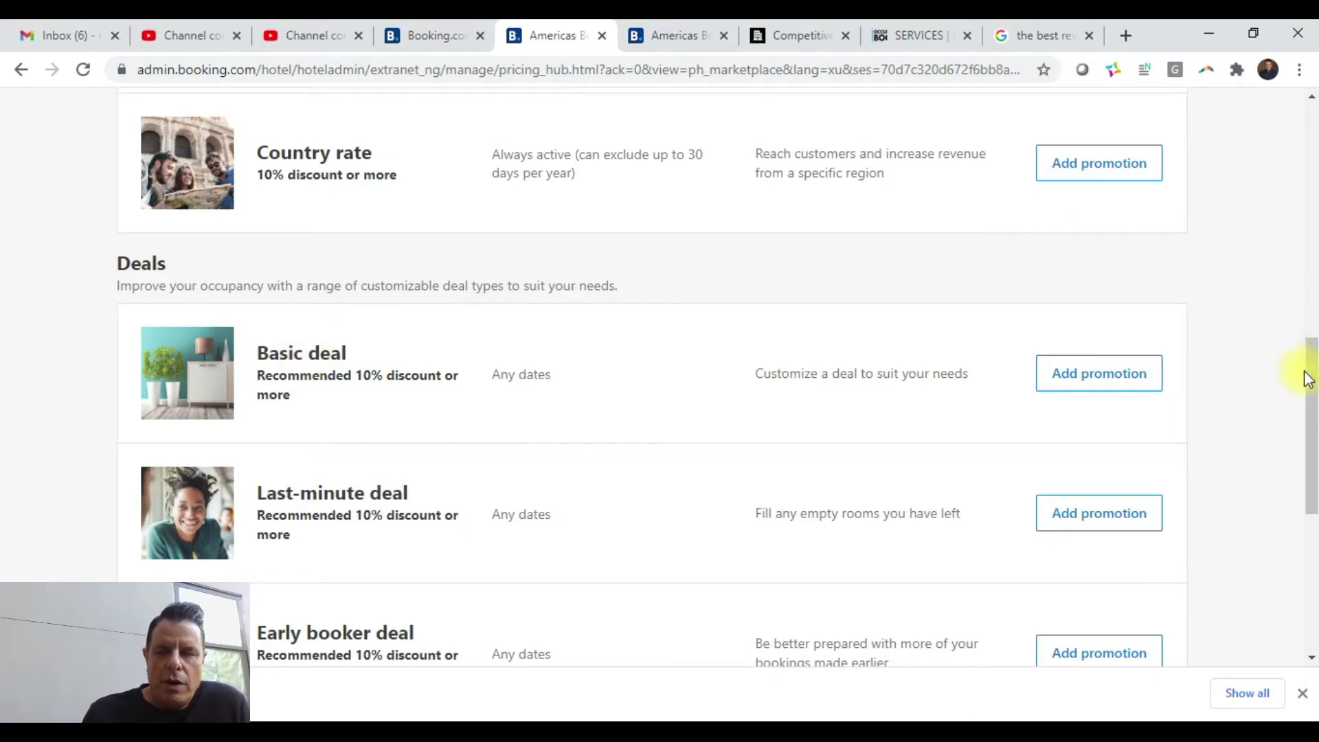
drag(1312, 386, 1311, 172)
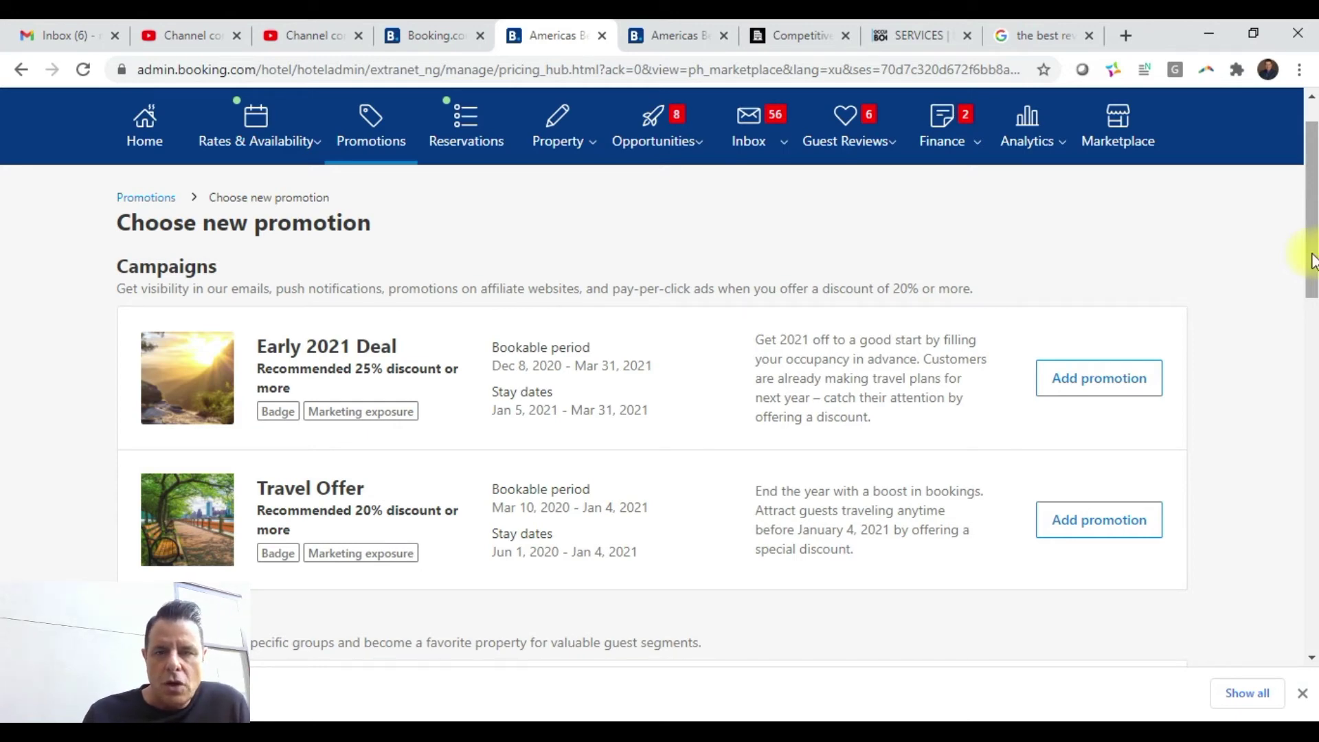
drag(1312, 261, 1284, 465)
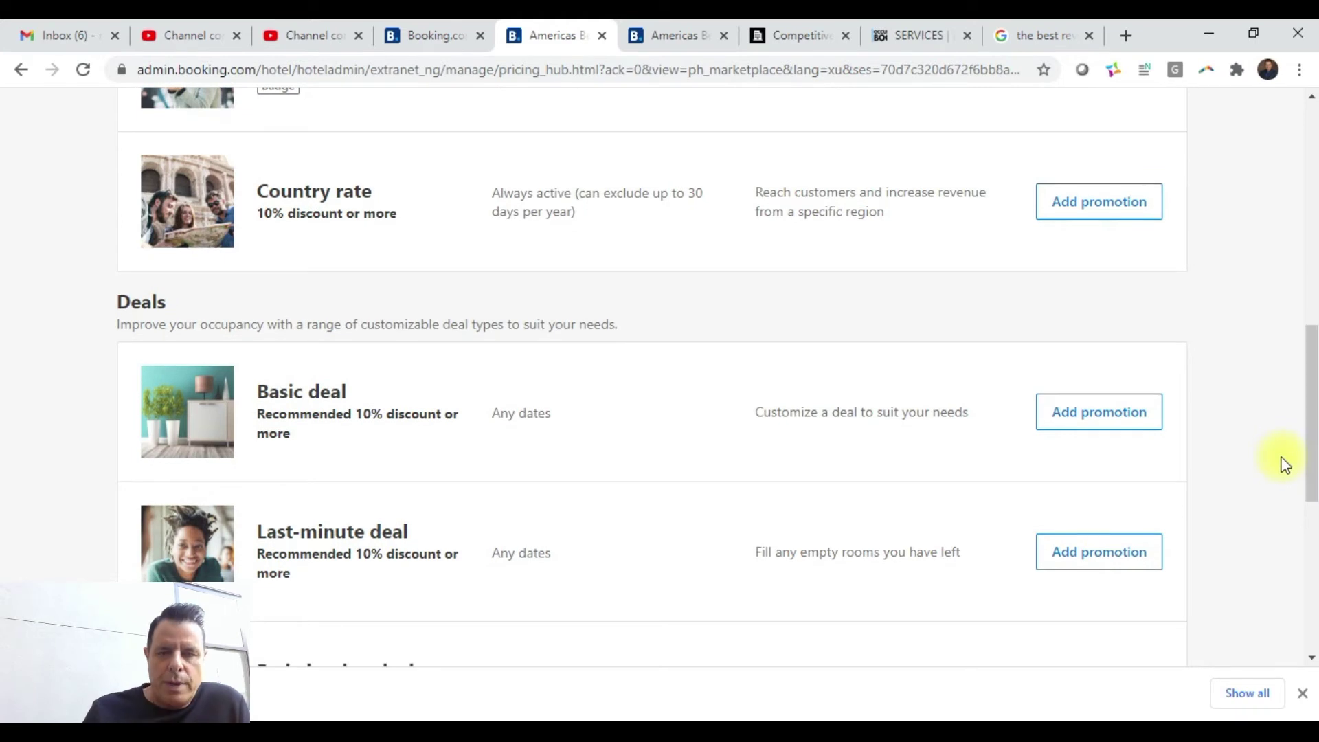
- Start a Basic deal and scroll through its form to the default 10% discount field
click(1123, 426)
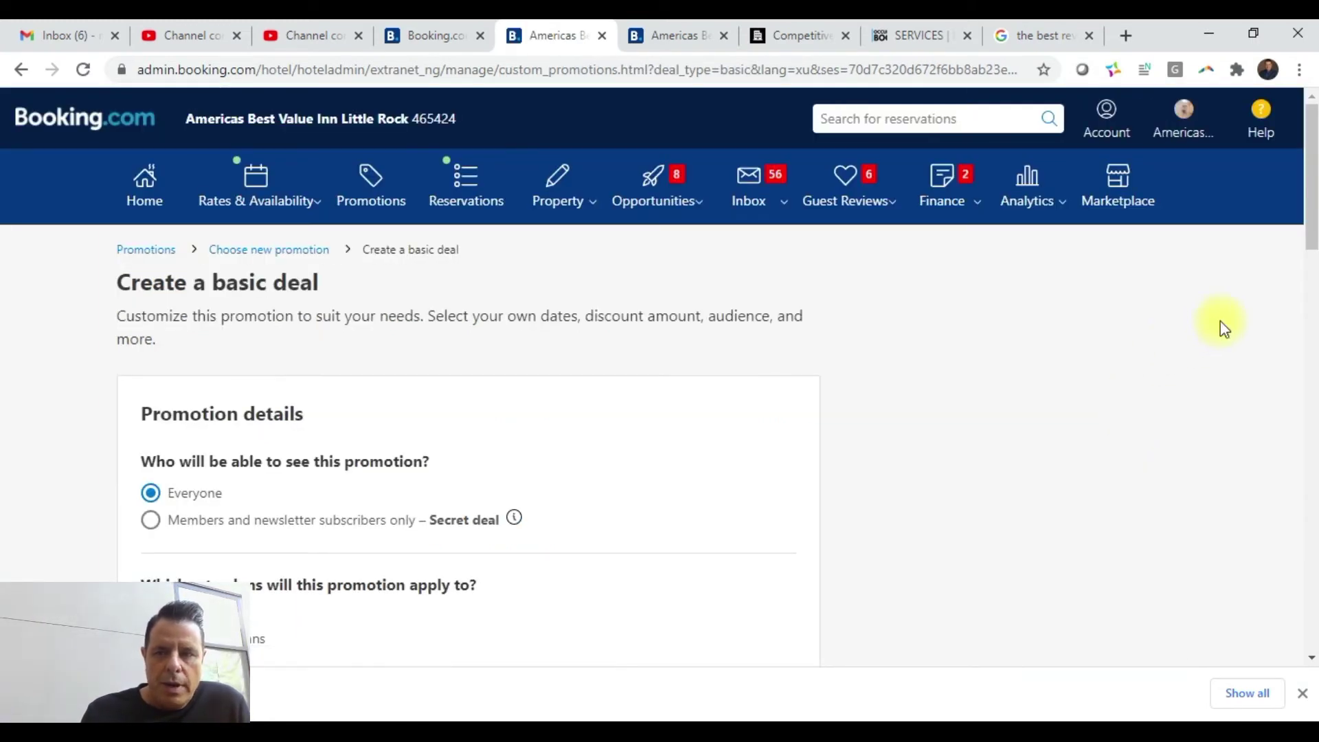
drag(1310, 211, 1297, 272)
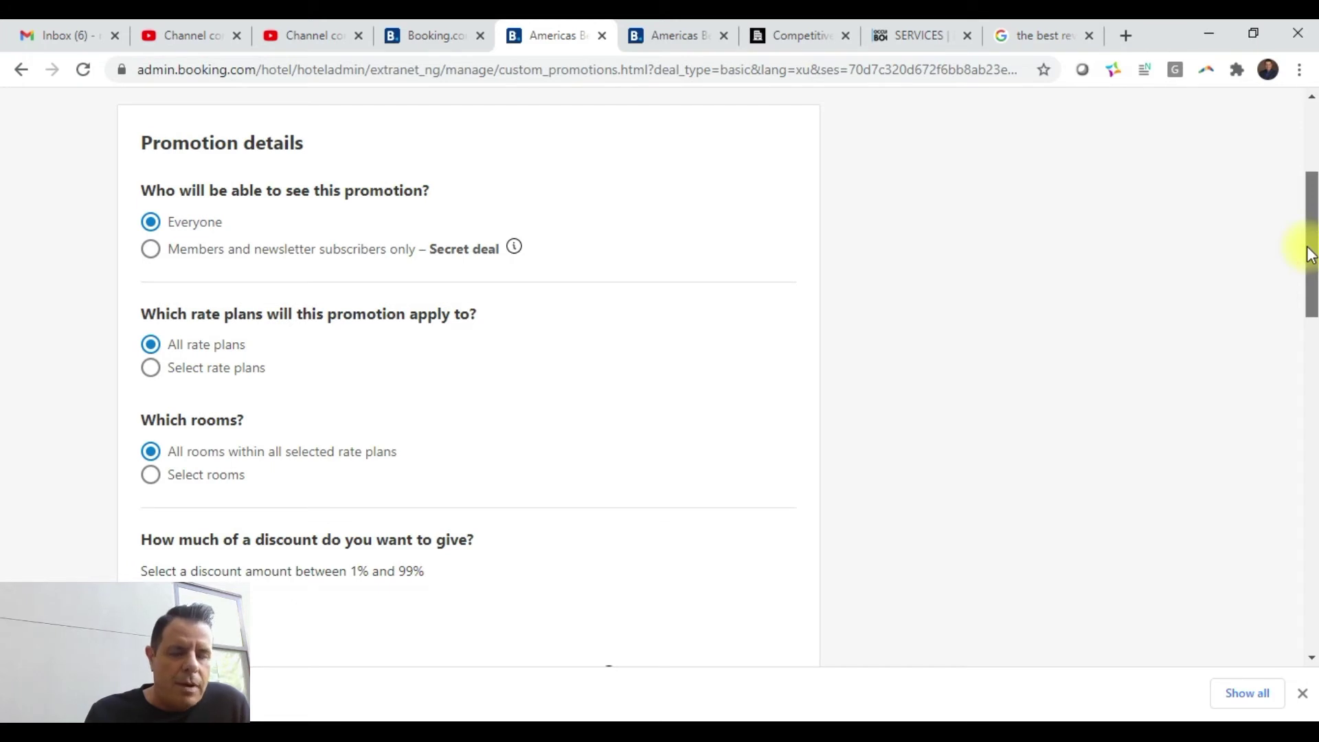
drag(1309, 254, 1308, 287)
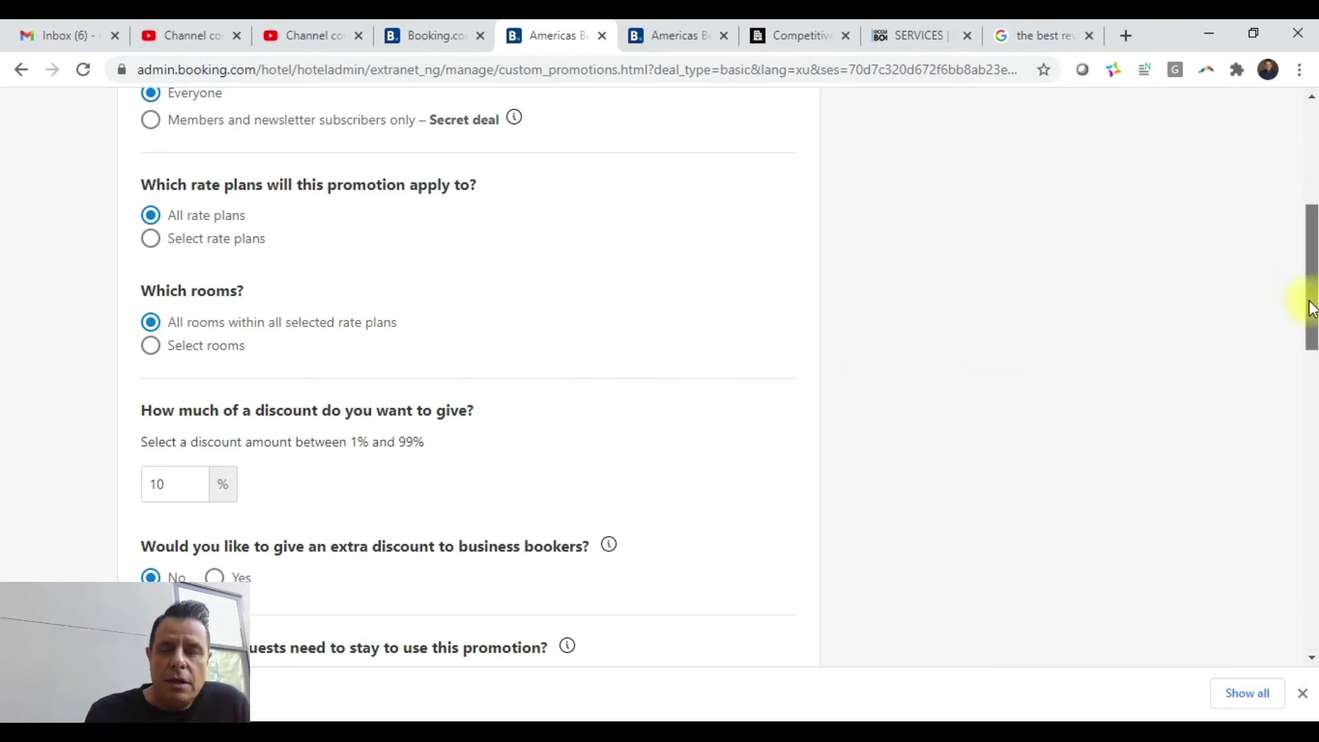
drag(1312, 303, 1304, 350)
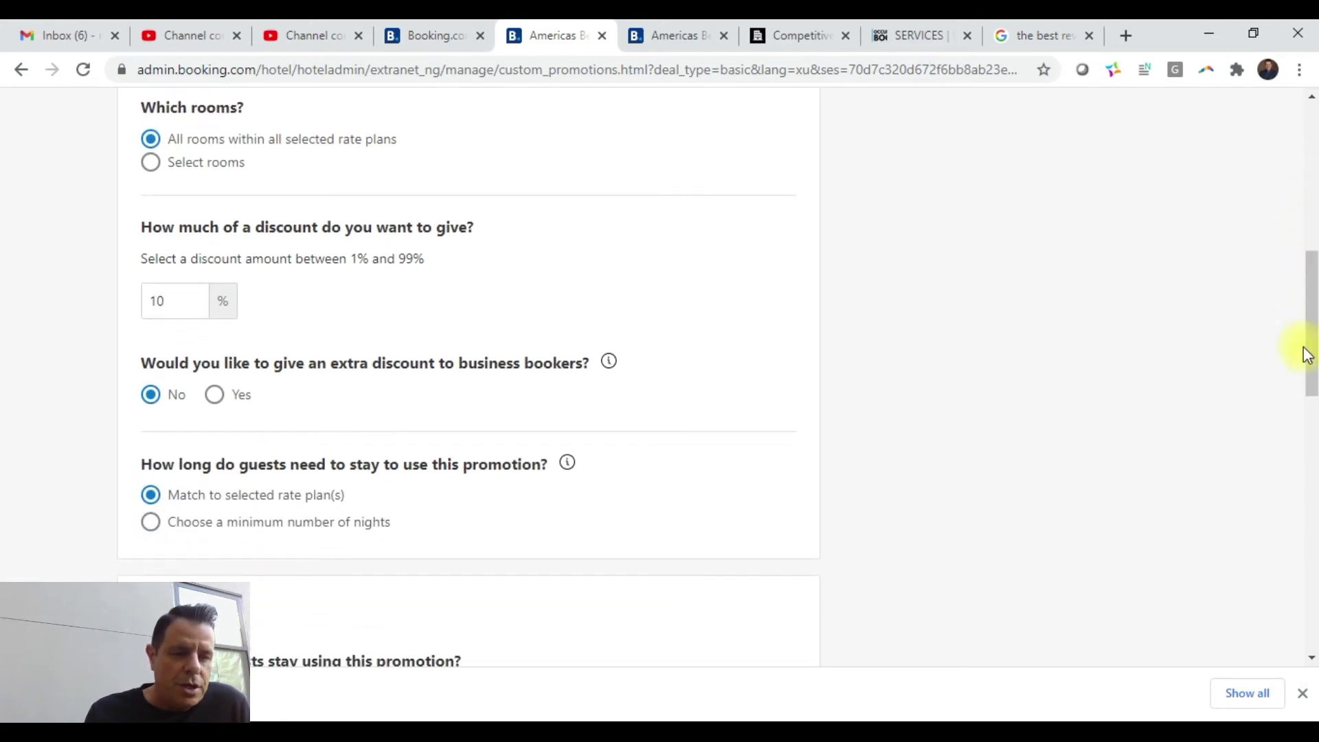
- Lower the discount to 5% and require a minimum stay, initially 1 night or more
click(192, 306)
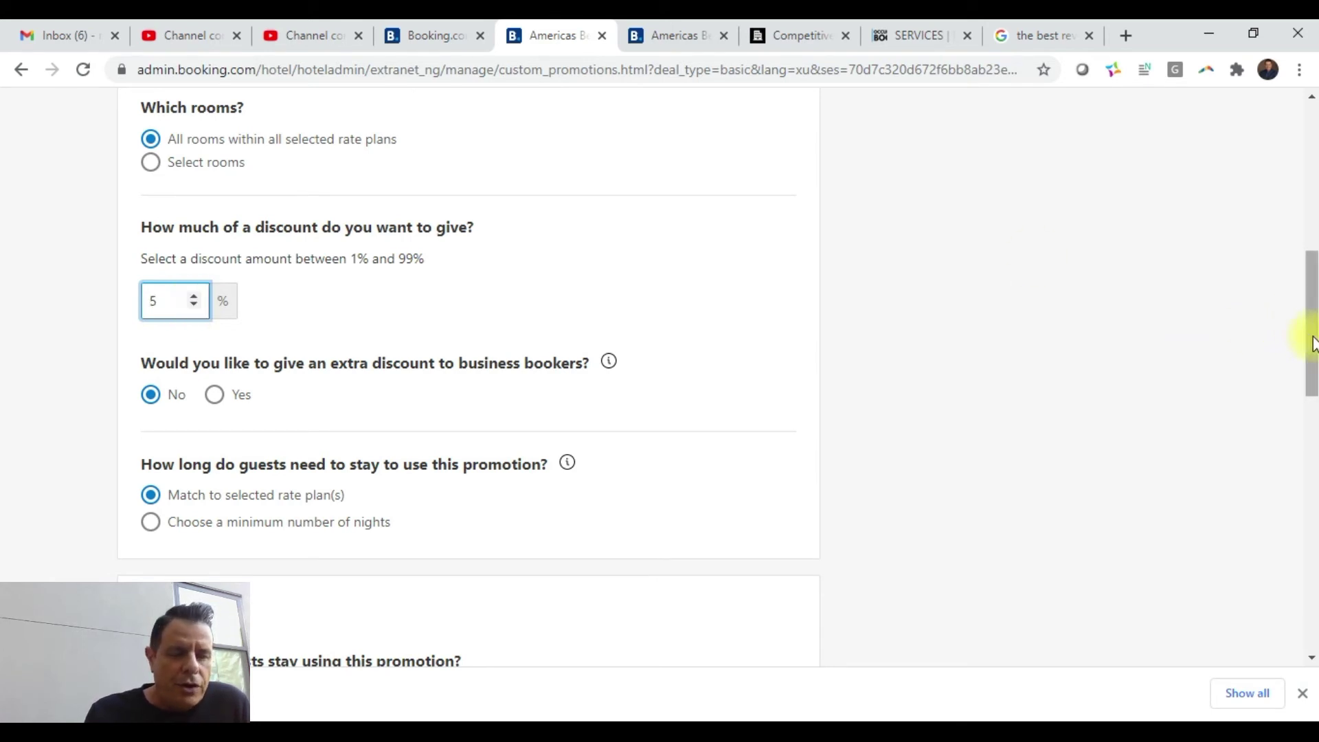
drag(1312, 343, 1303, 398)
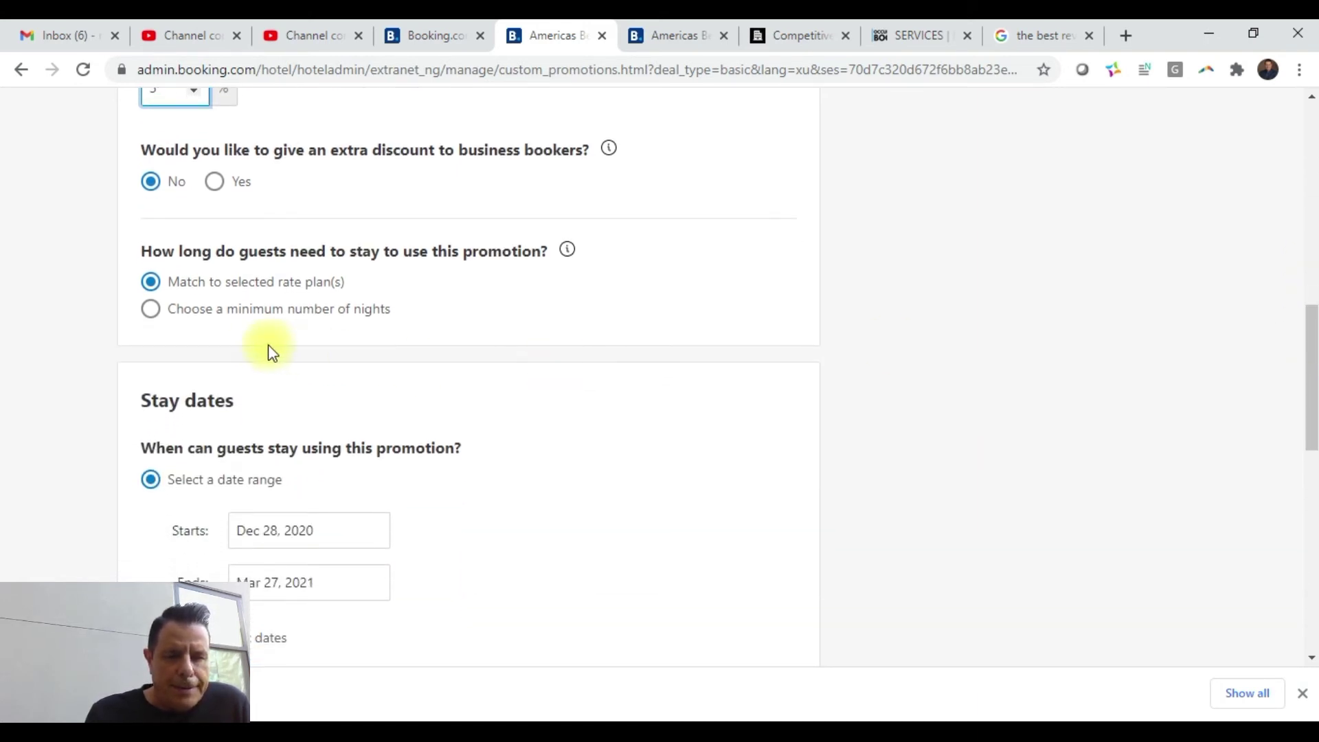
click(148, 308)
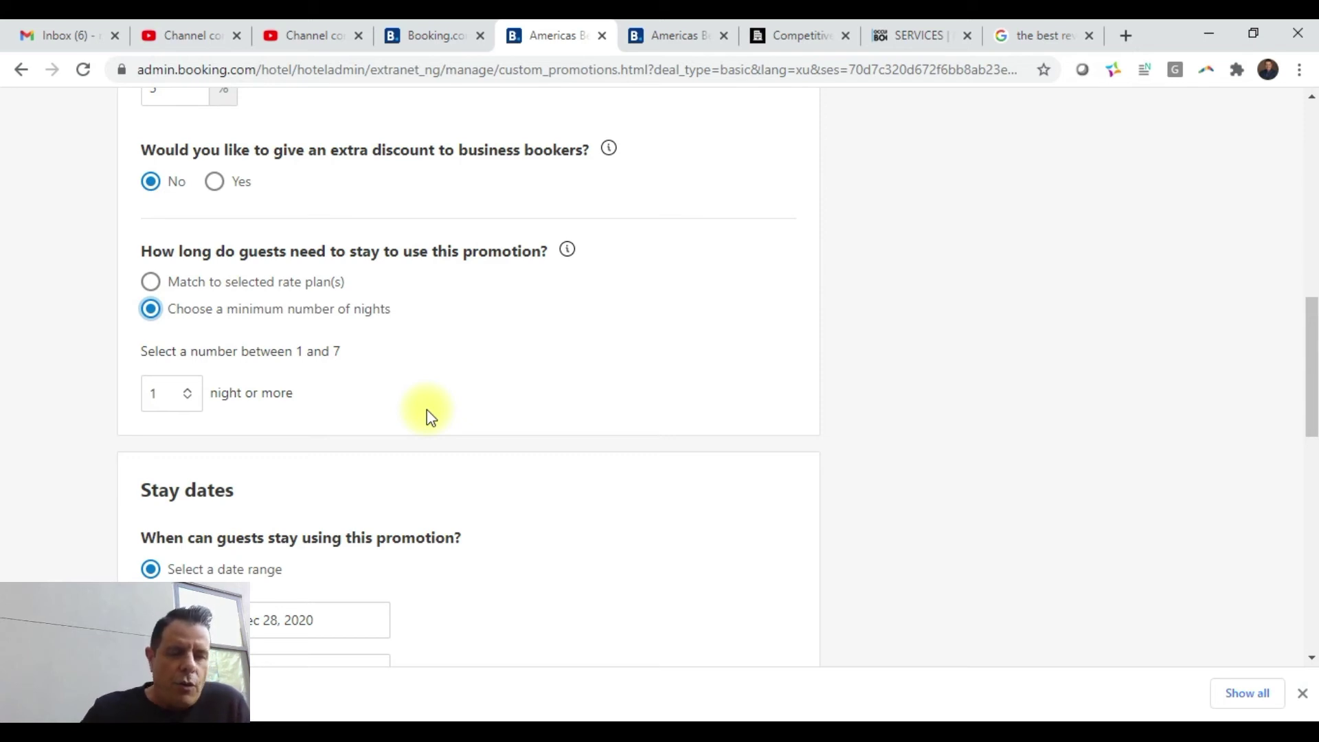
click(184, 396)
- Set the deal's minimum stay to 3 nights or more
click(184, 395)
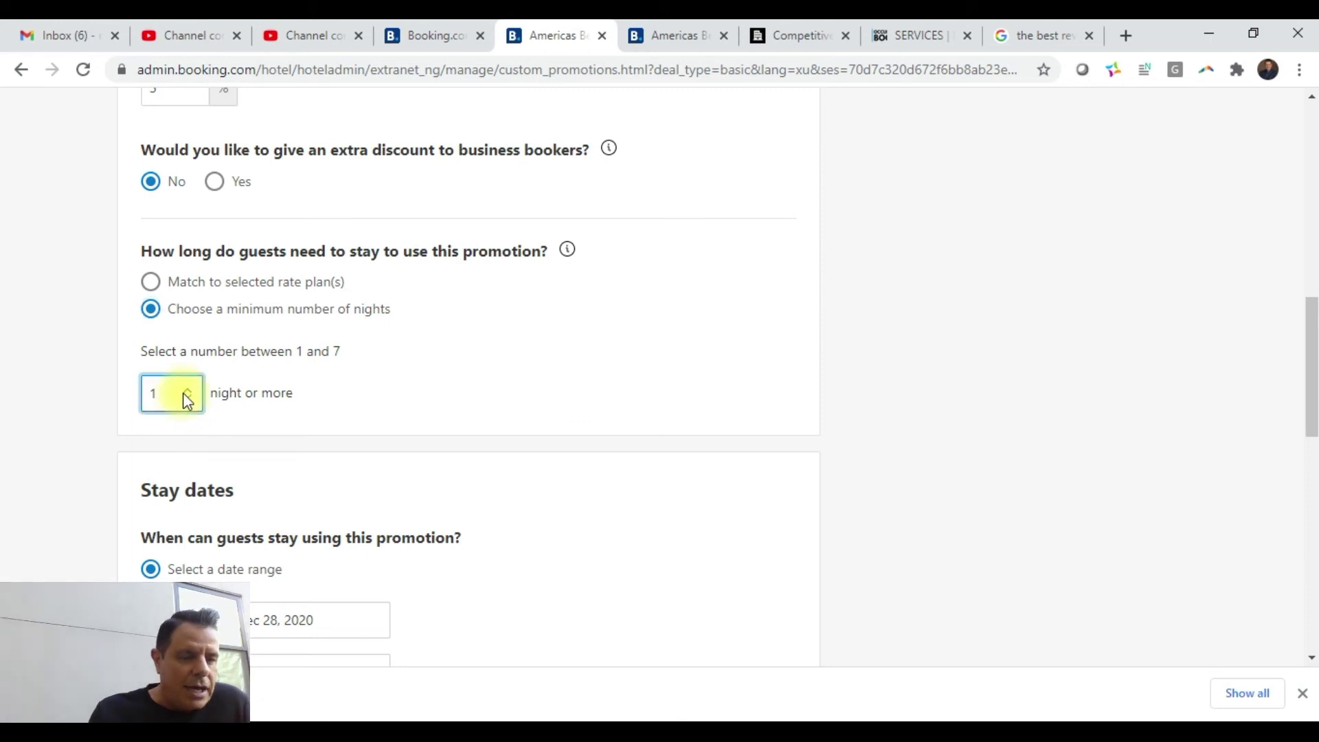
click(192, 389)
click(158, 496)
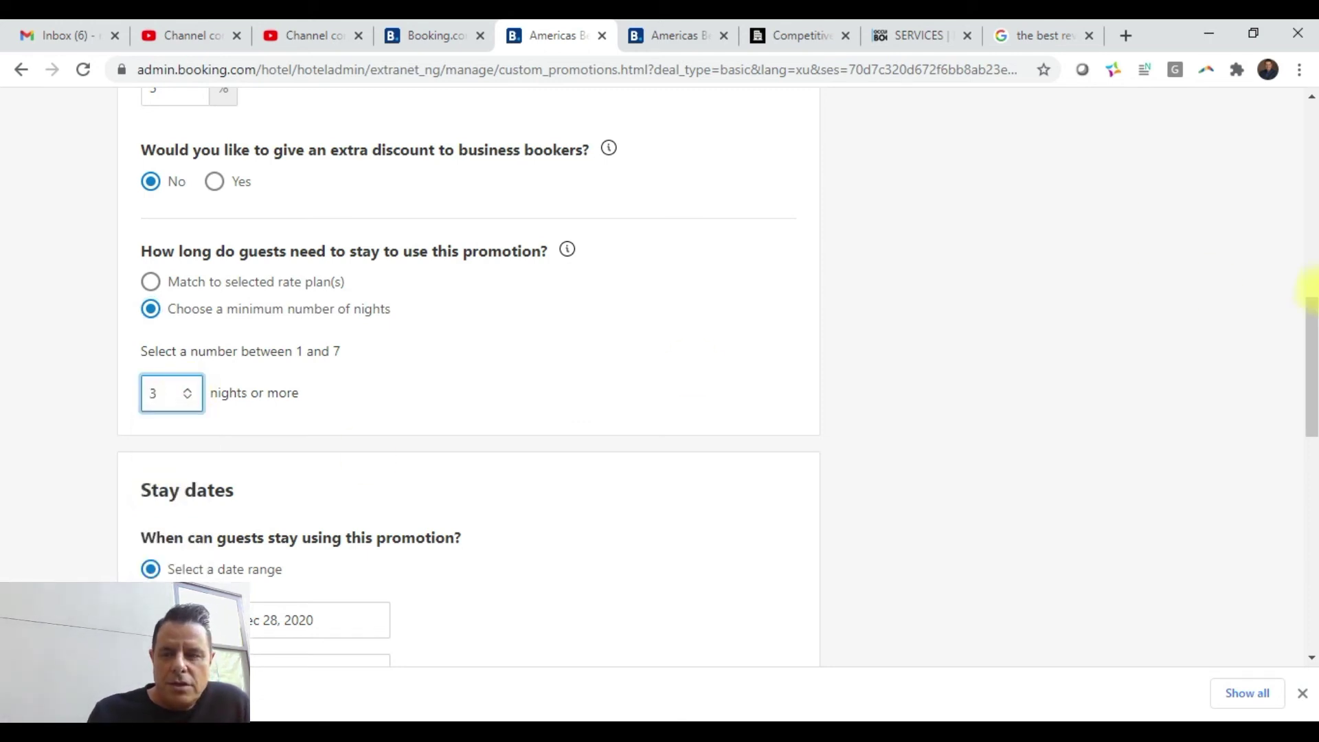
- Scroll back to the top of the form and switch to the Booking.com San Antonio results
drag(1314, 320, 1297, 378)
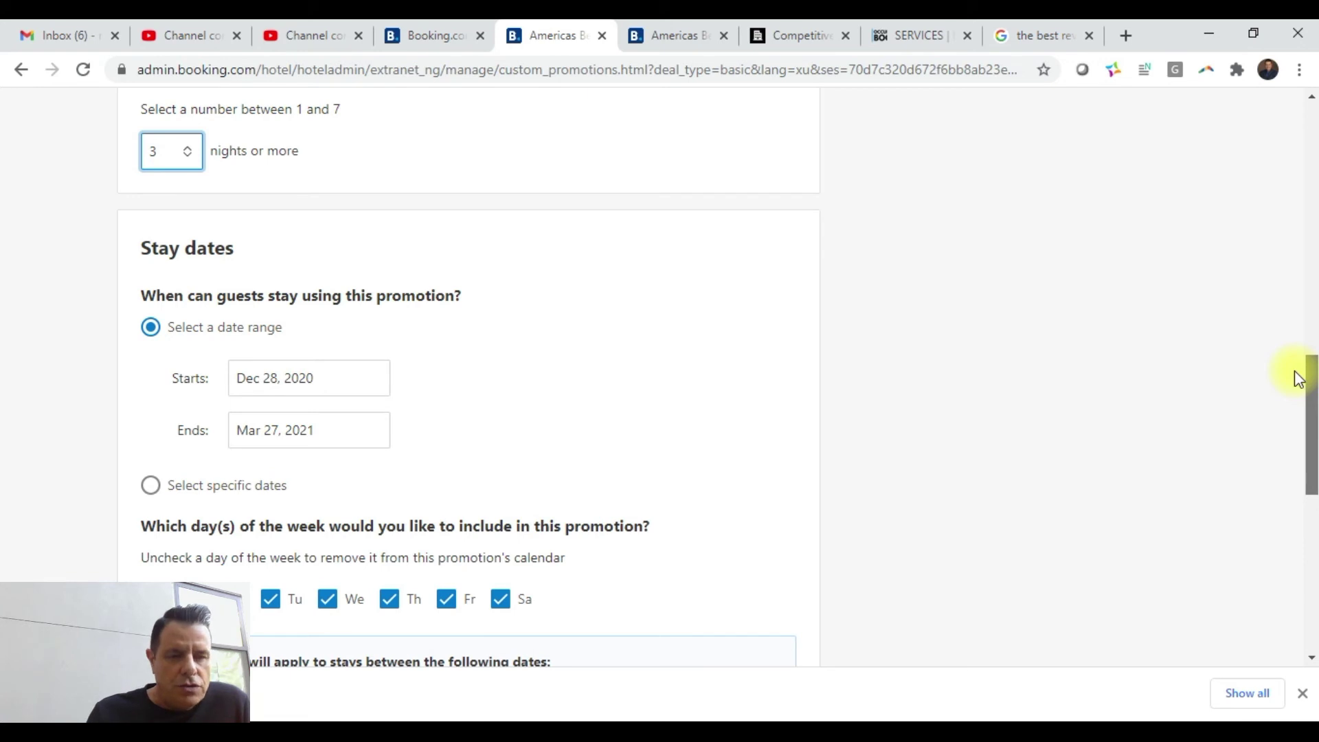
drag(1294, 371, 1294, 379)
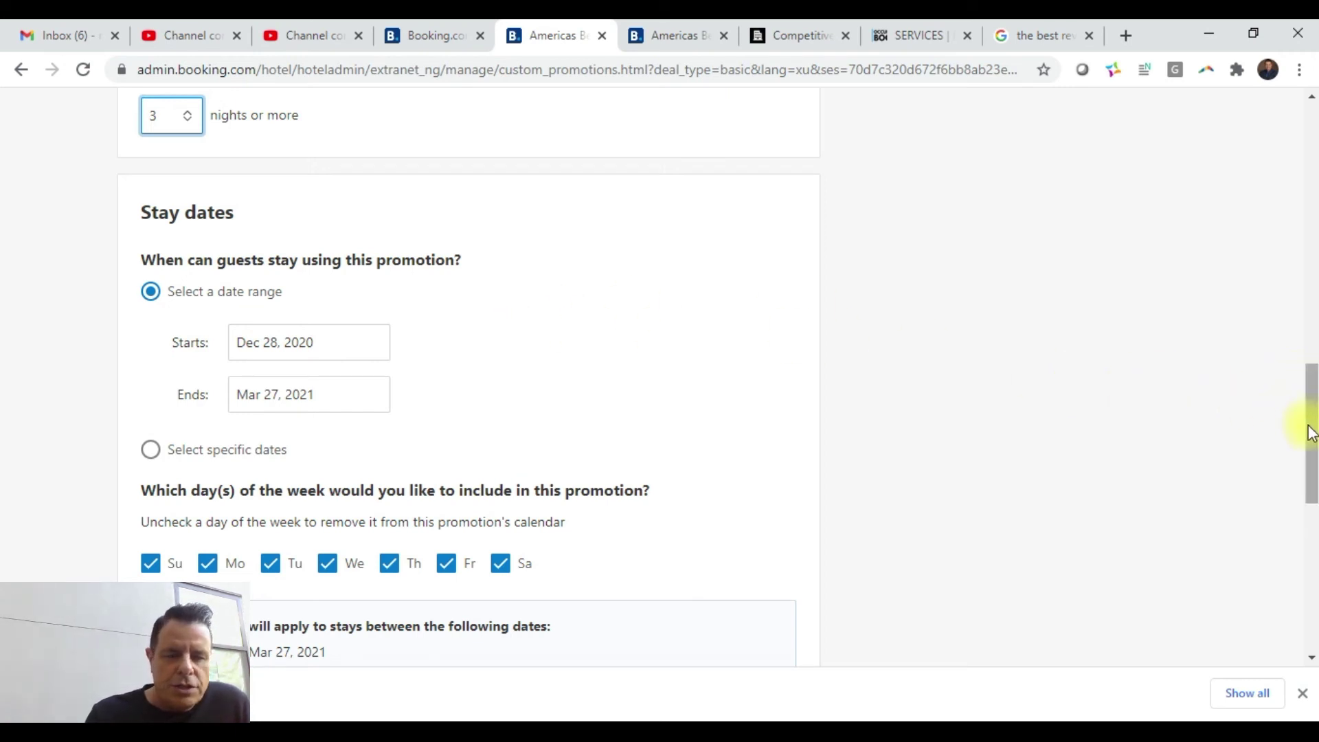
drag(1310, 430, 1311, 268)
drag(1308, 213, 1308, 147)
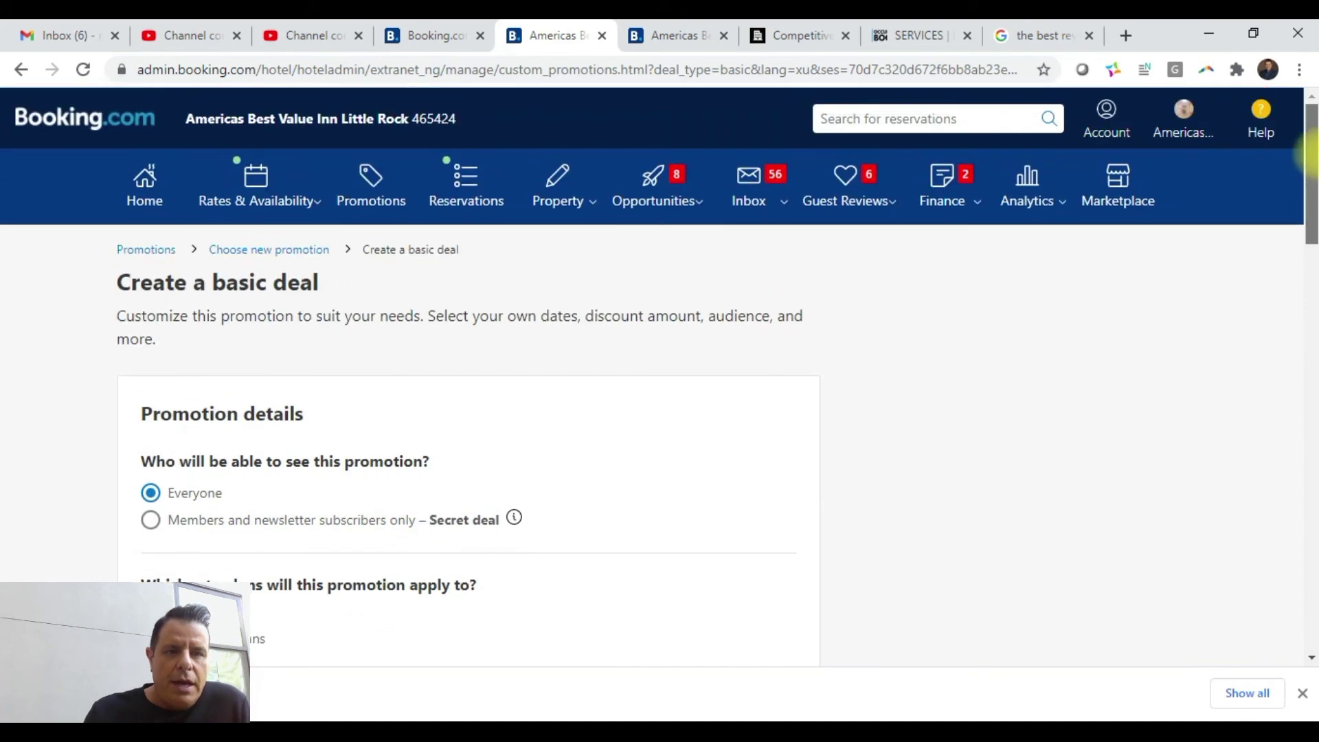
click(421, 38)
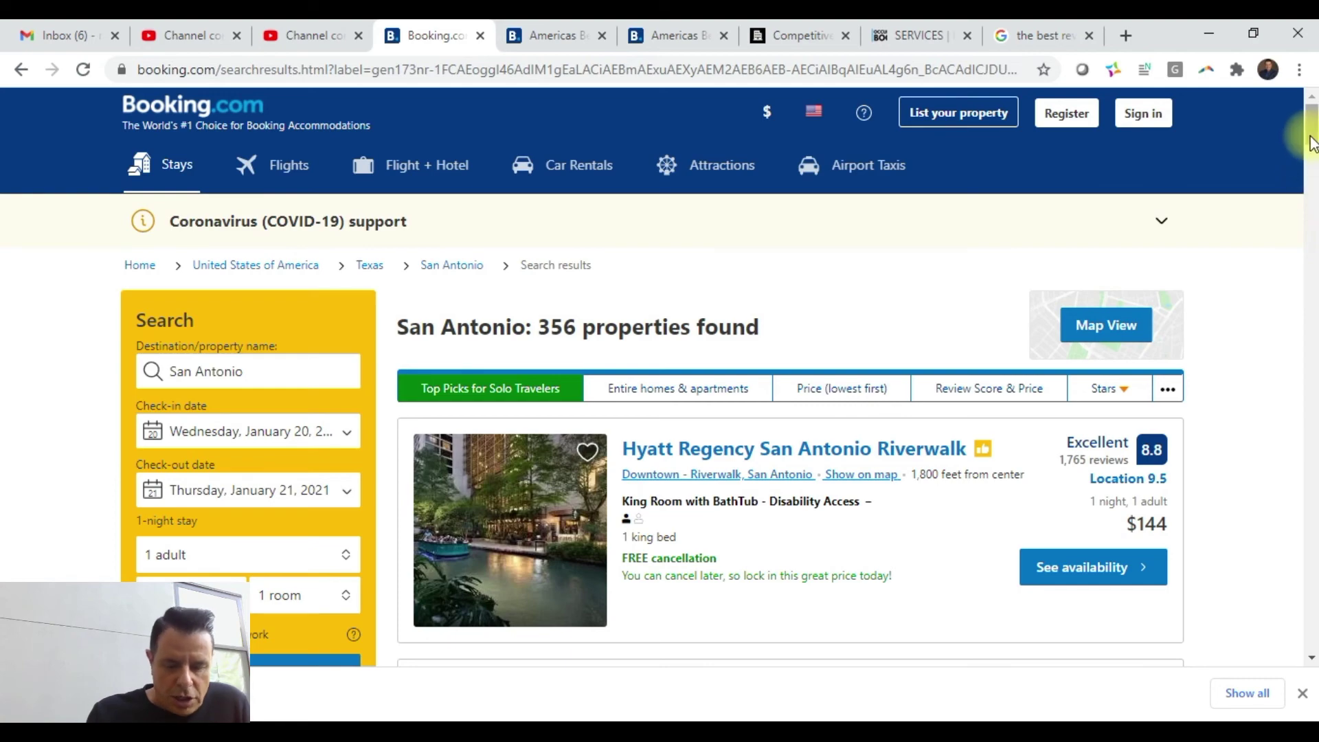
drag(1309, 141, 1303, 204)
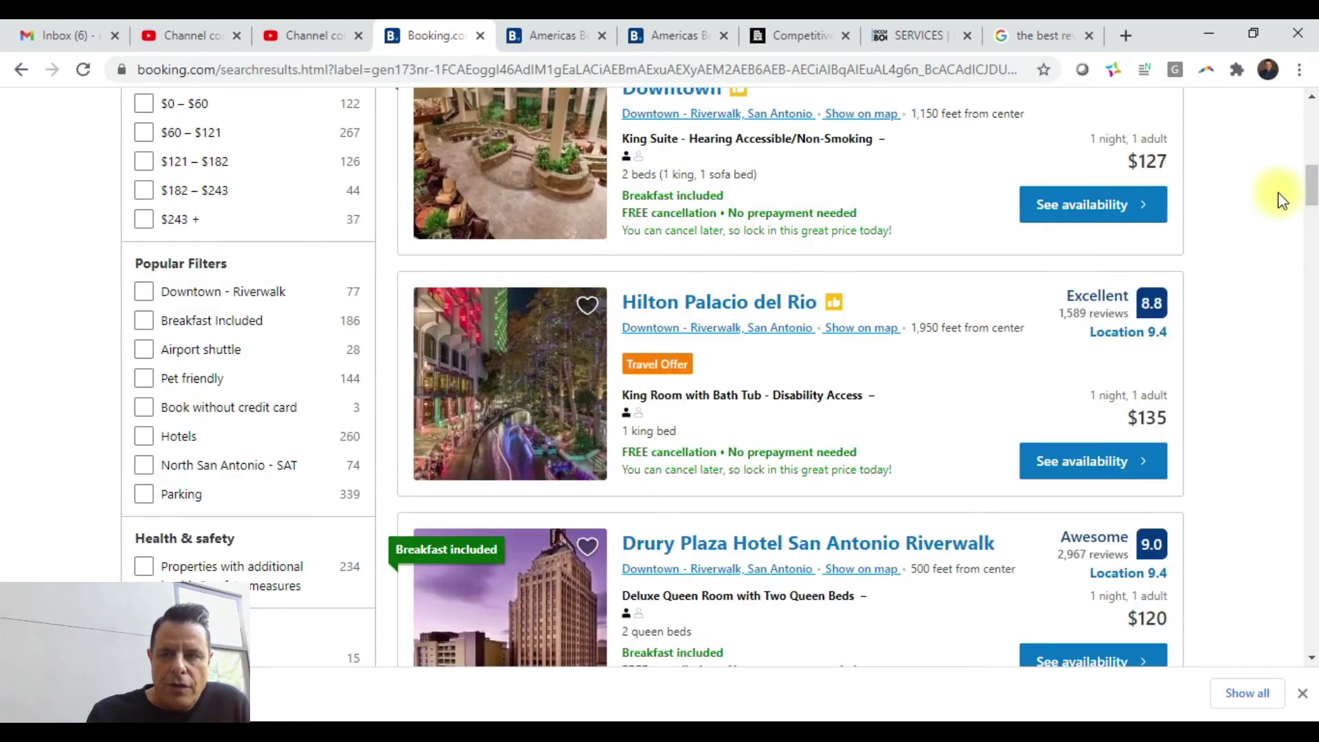
mouse_move(1309, 196)
mouse_down()
mouse_move(1304, 227)
mouse_move(1309, 211)
mouse_up()
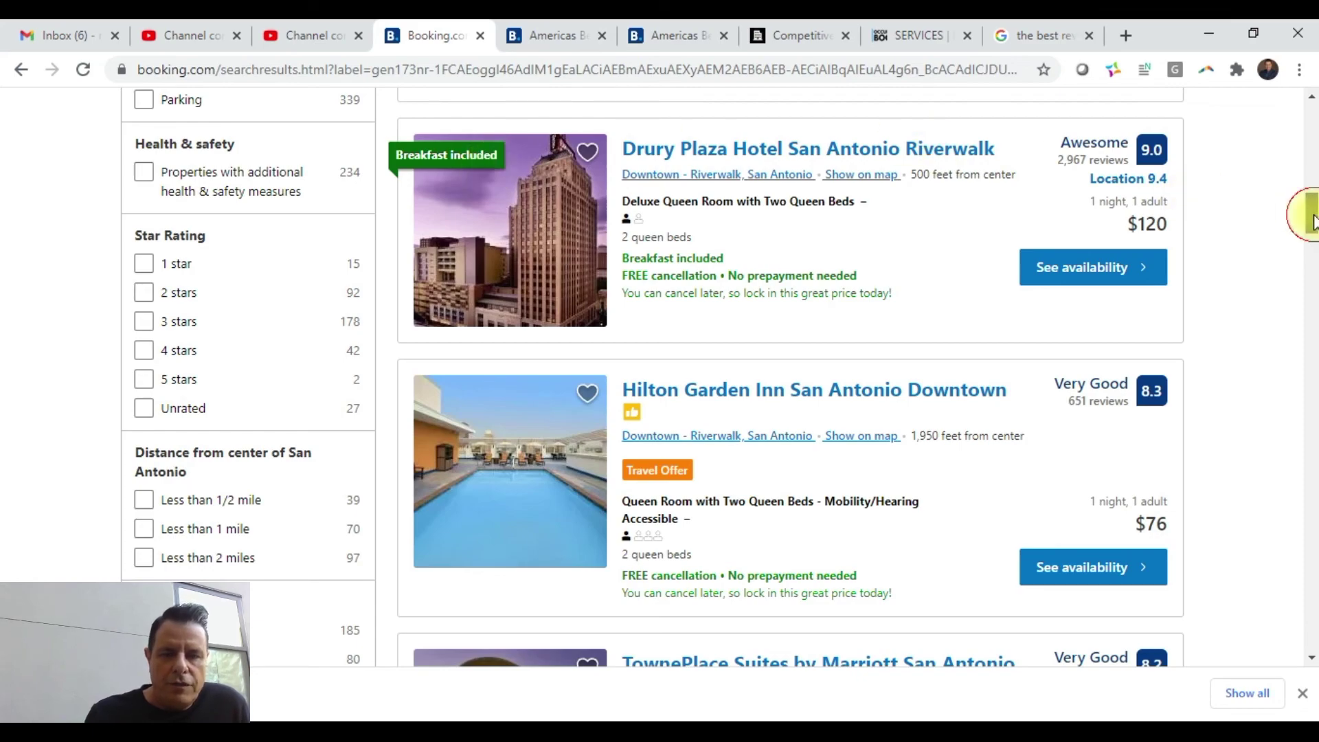
drag(1311, 220, 1242, 586)
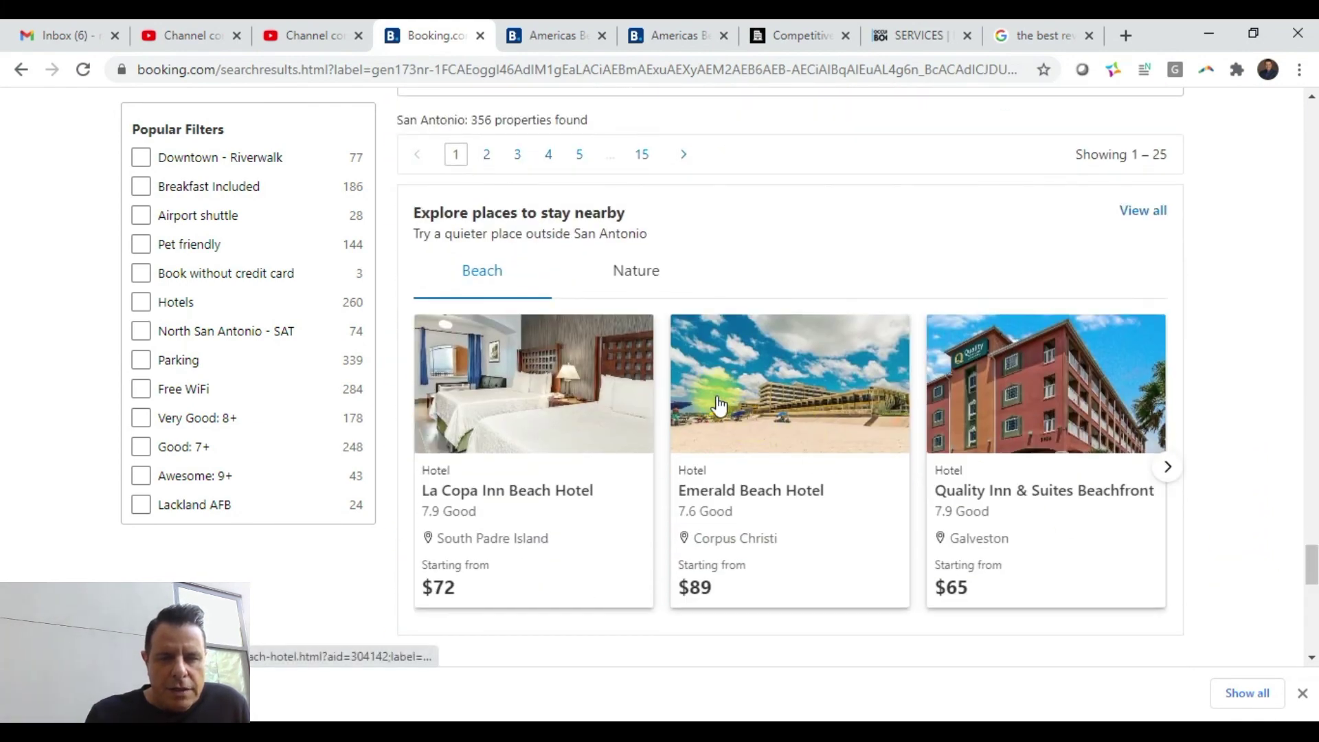
click(489, 158)
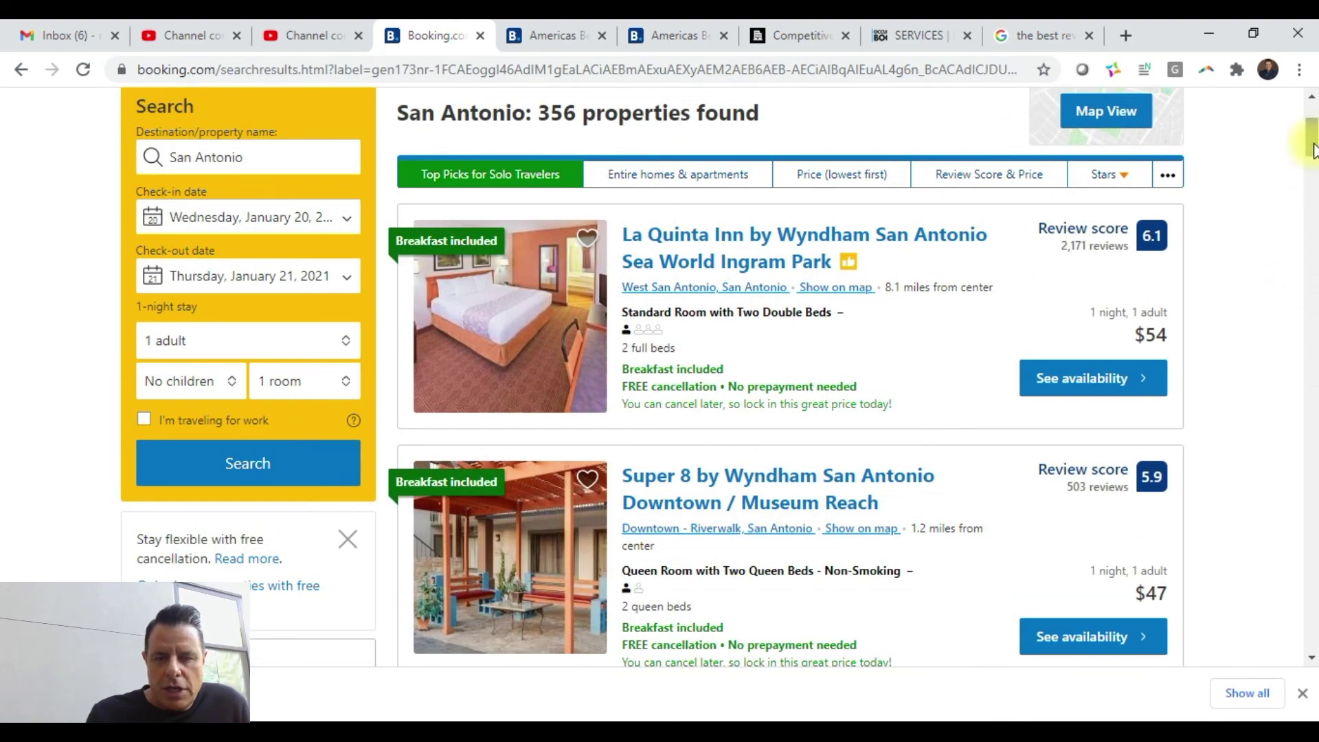
- Scroll page 2 of San Antonio results, down to Motel 6 Fort Sam Houston at $36
drag(1311, 149, 1172, 416)
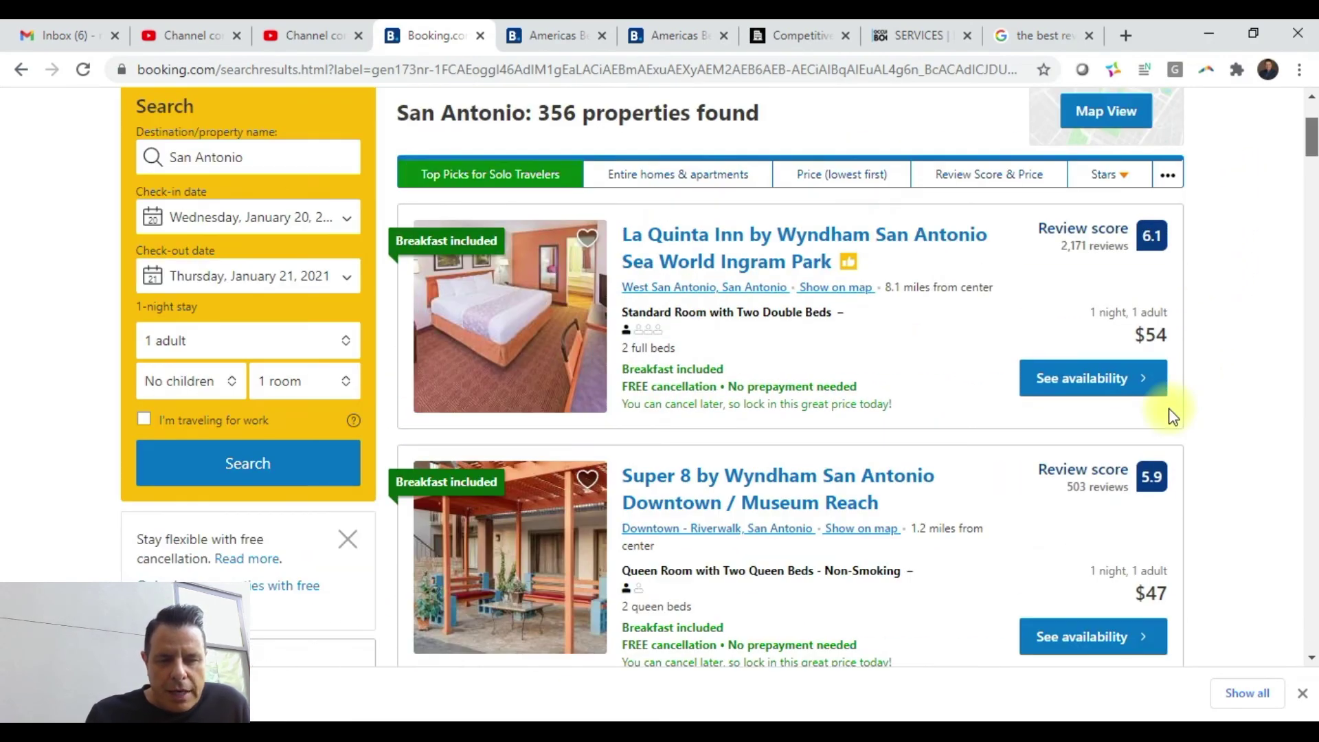
click(1310, 318)
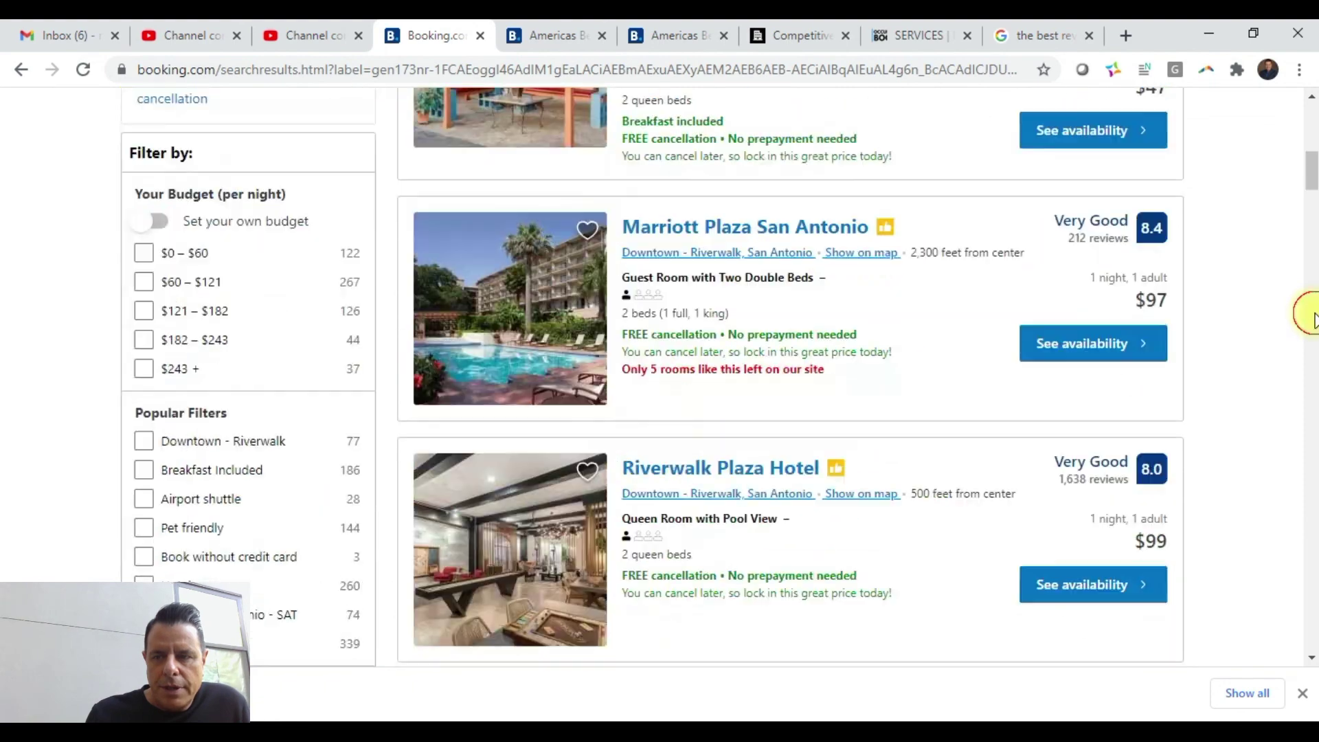
drag(1312, 309, 1311, 256)
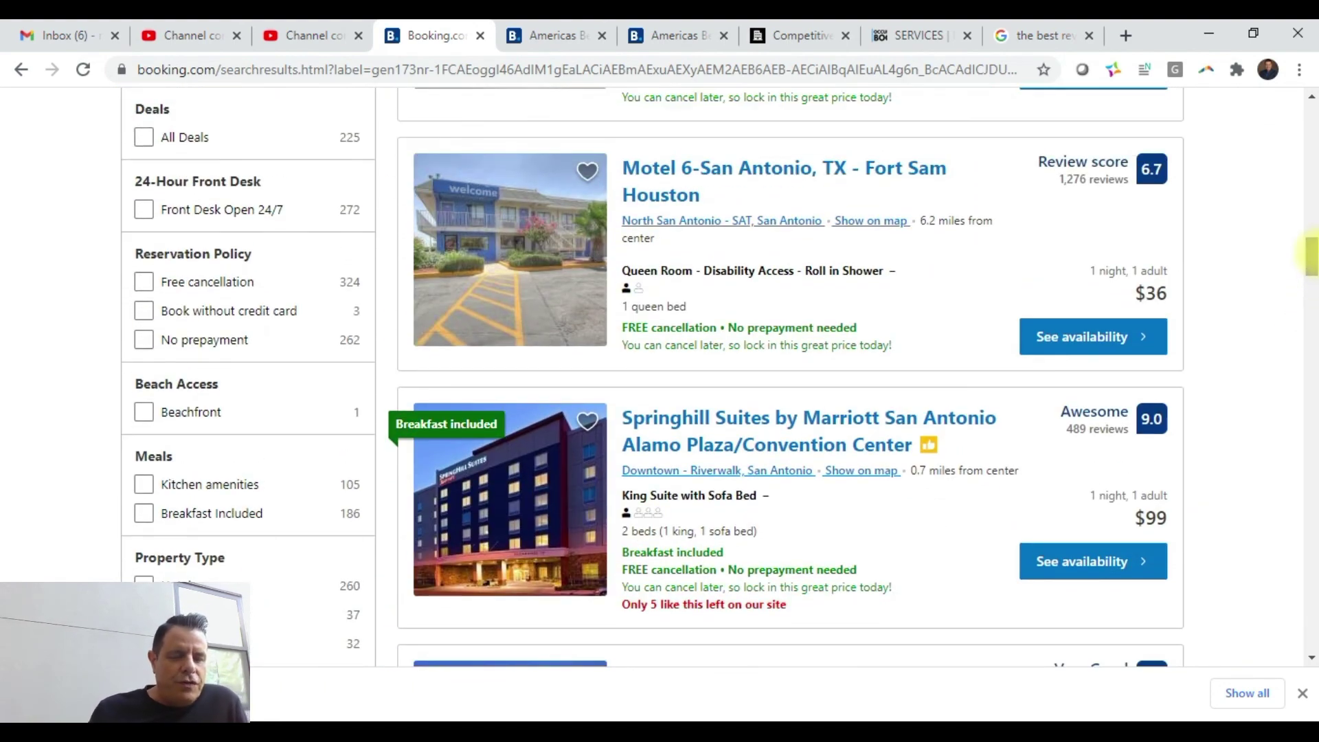